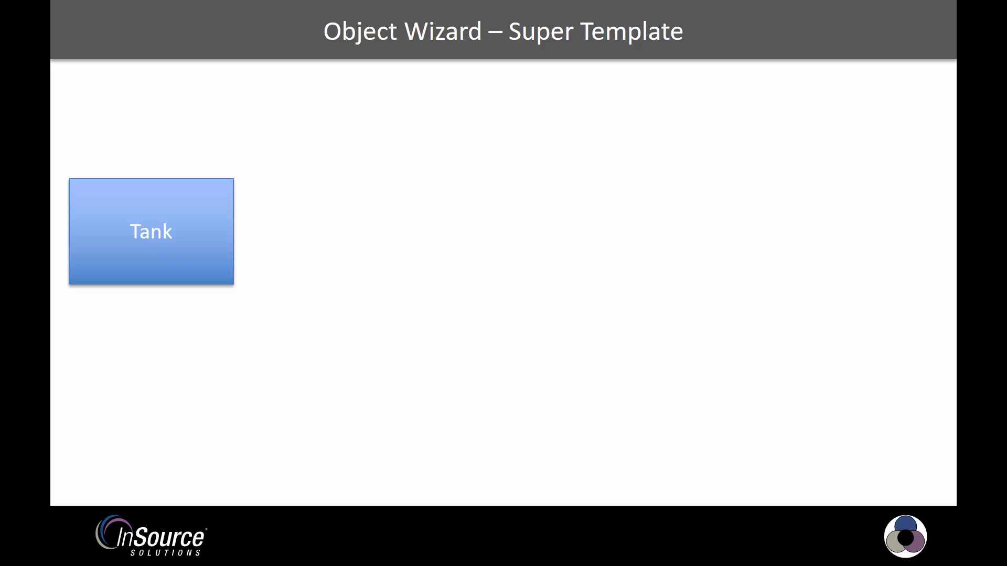
# Advance the slide to reveal the Valve1 build beneath Tank.
pyautogui.press('Right')
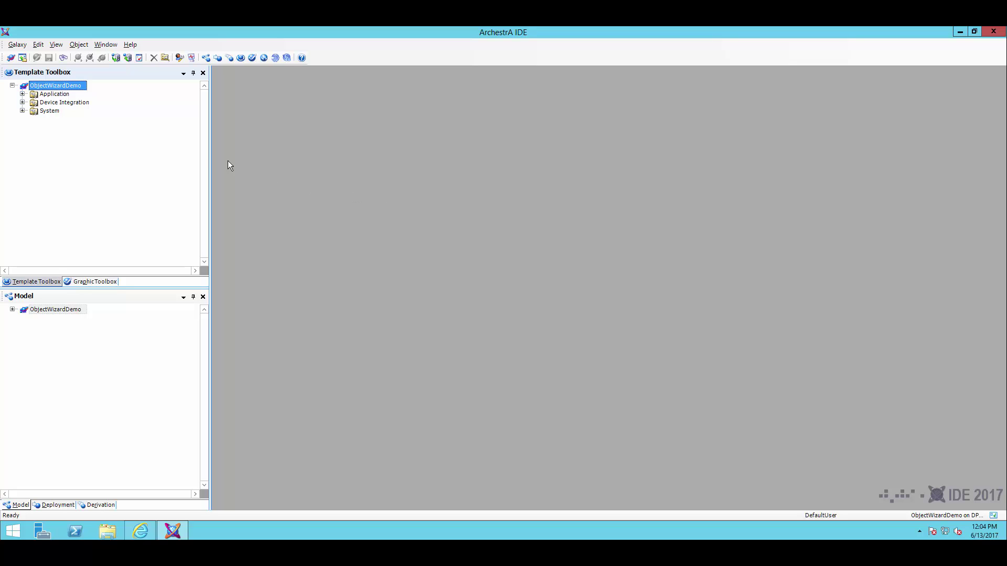
# Derive a template named SuperTank from $UserDefined under Application and open $SuperTank for editing.
pyautogui.click(22, 94)
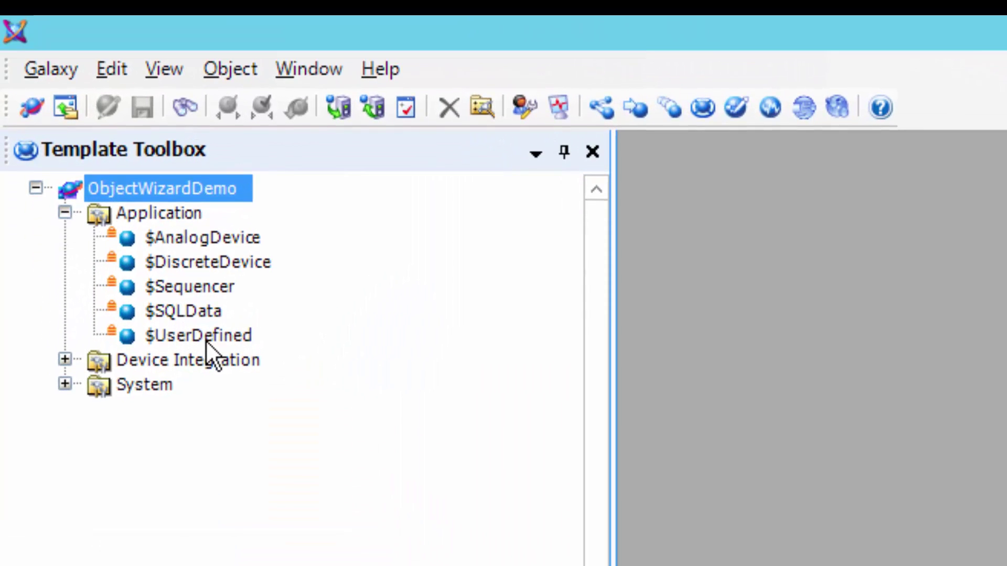
pyautogui.click(206, 399)
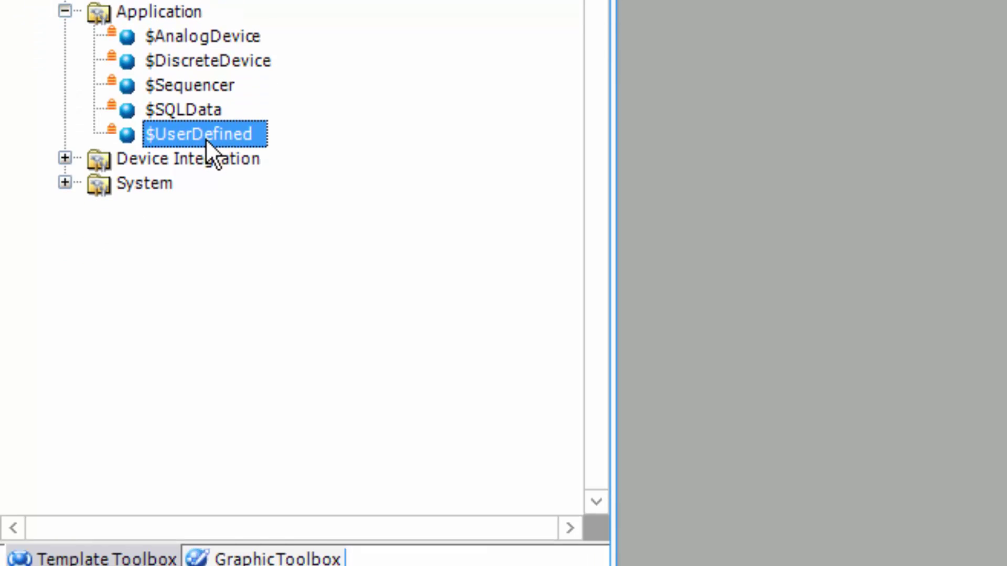
pyautogui.rightClick(205, 138)
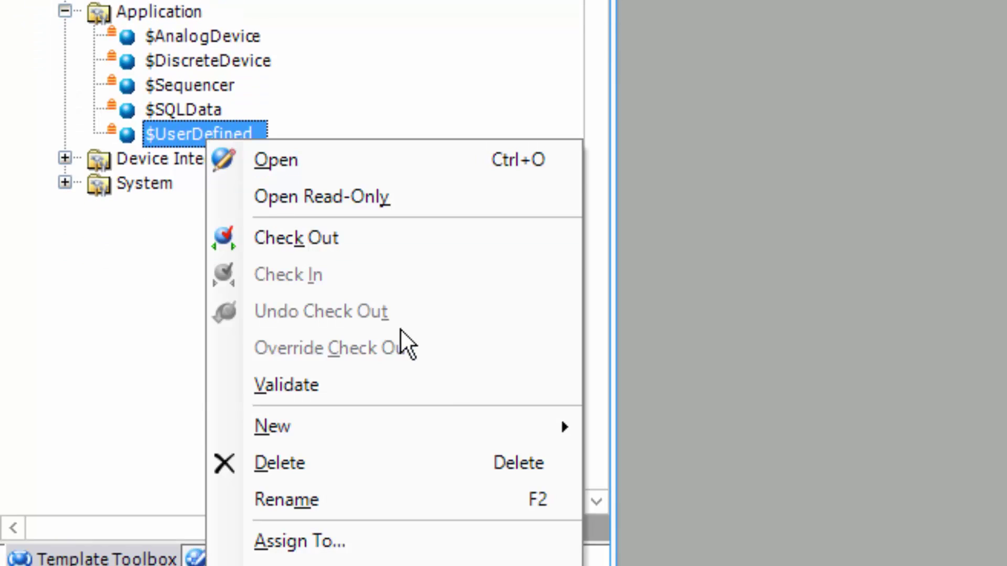
pyautogui.moveTo(452, 414)
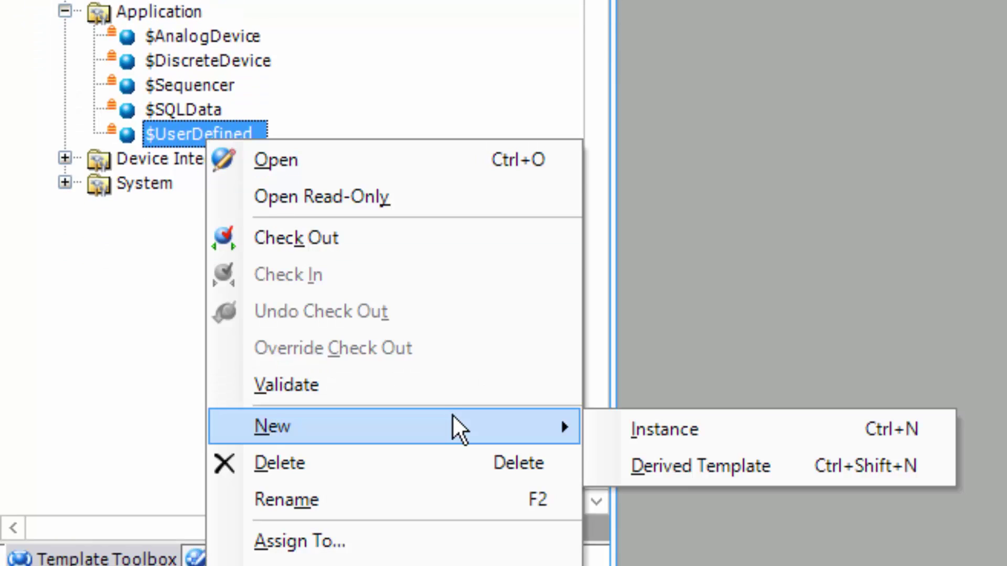
pyautogui.click(668, 467)
pyautogui.write('S')
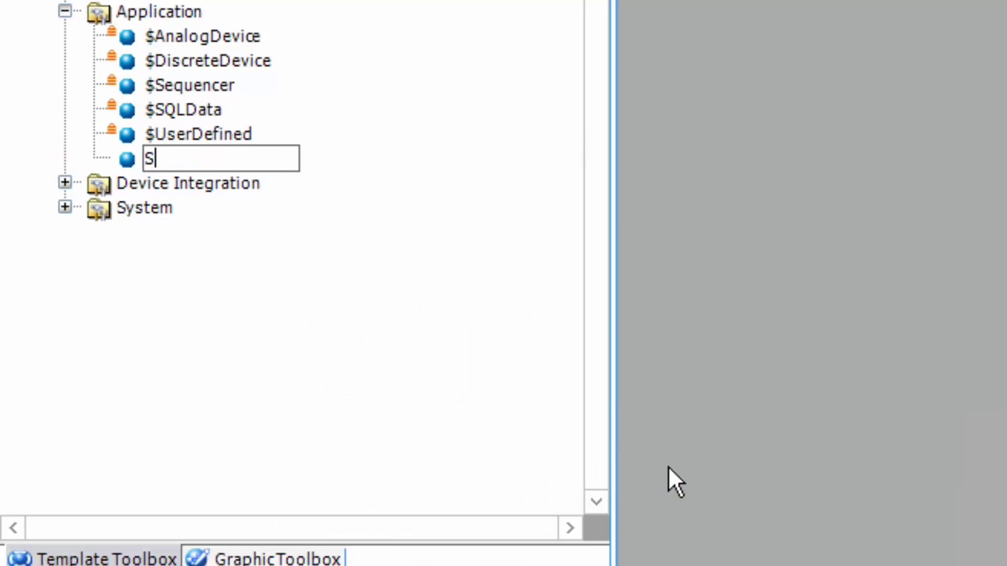
pyautogui.write('uperTank')
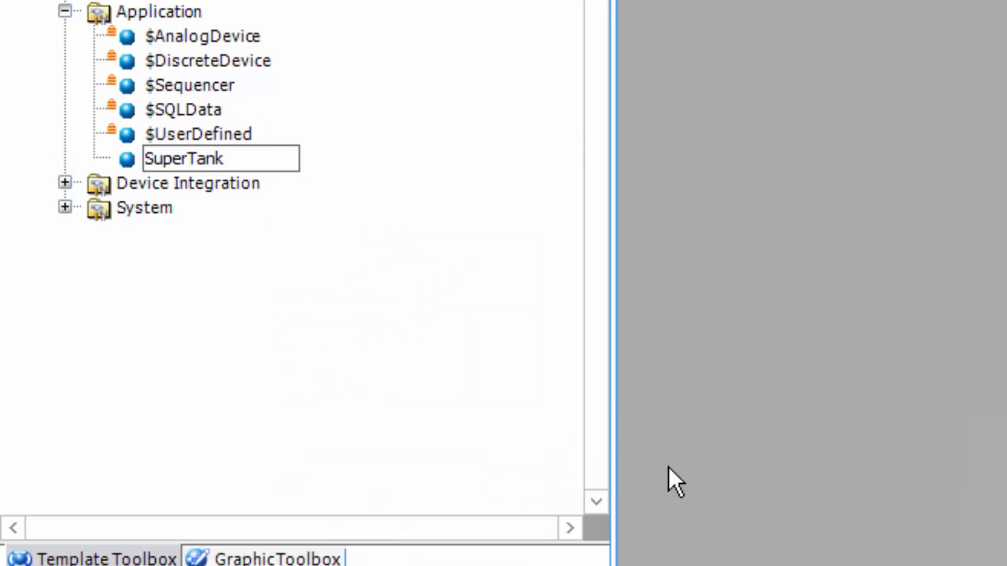
pyautogui.press('Return')
pyautogui.doubleClick(199, 134)
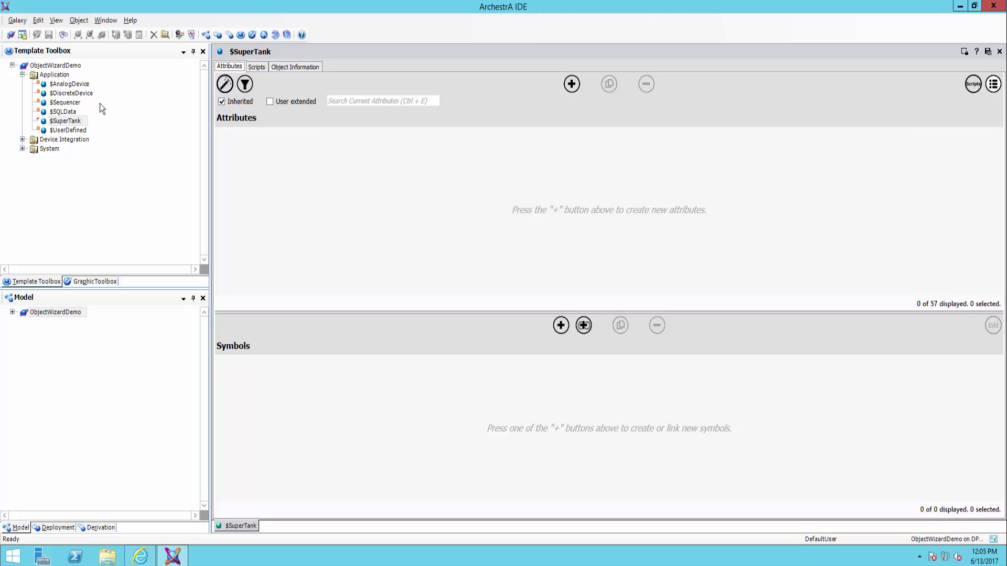
# Add attributes Valve1 and Valve2 to $SuperTank, each with I/O enabled.
pyautogui.click(571, 85)
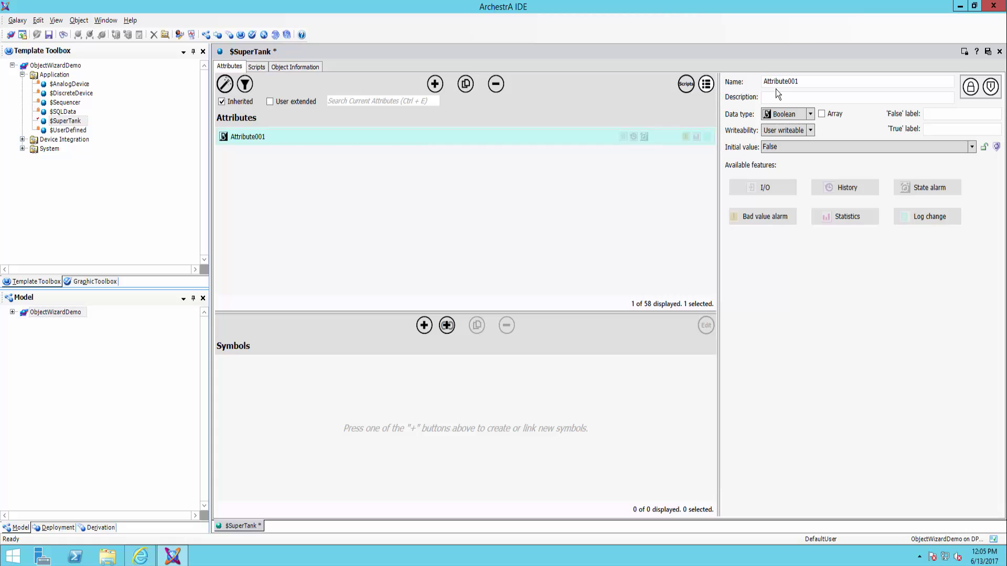
pyautogui.moveTo(816, 81); pyautogui.dragTo(745, 81)
pyautogui.write('Valve1')
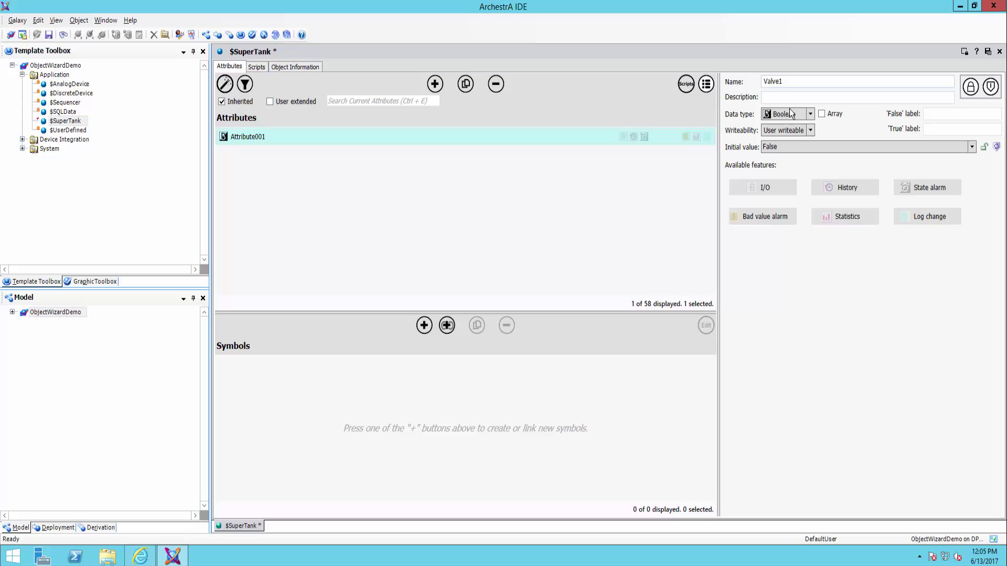
pyautogui.click(763, 188)
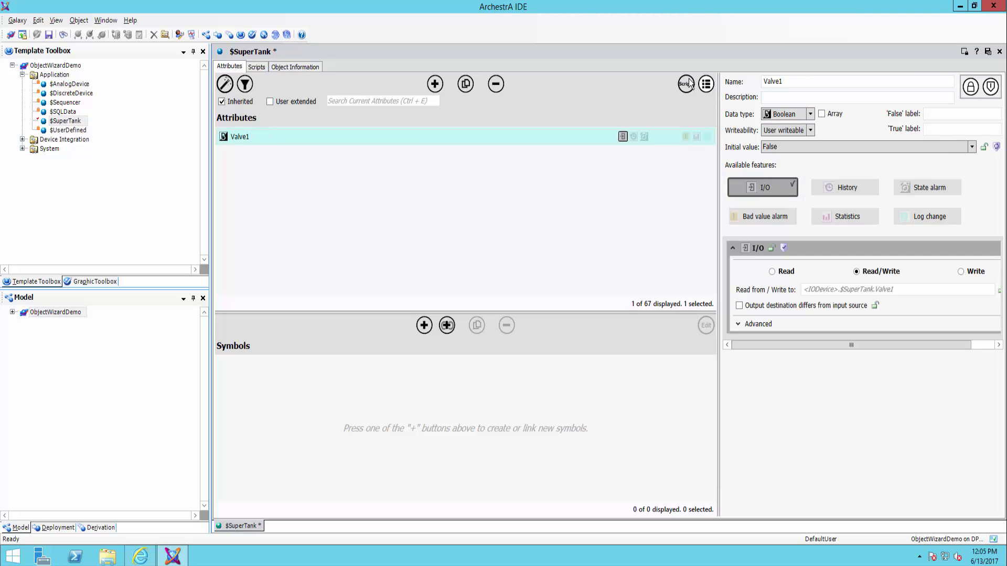
pyautogui.click(435, 84)
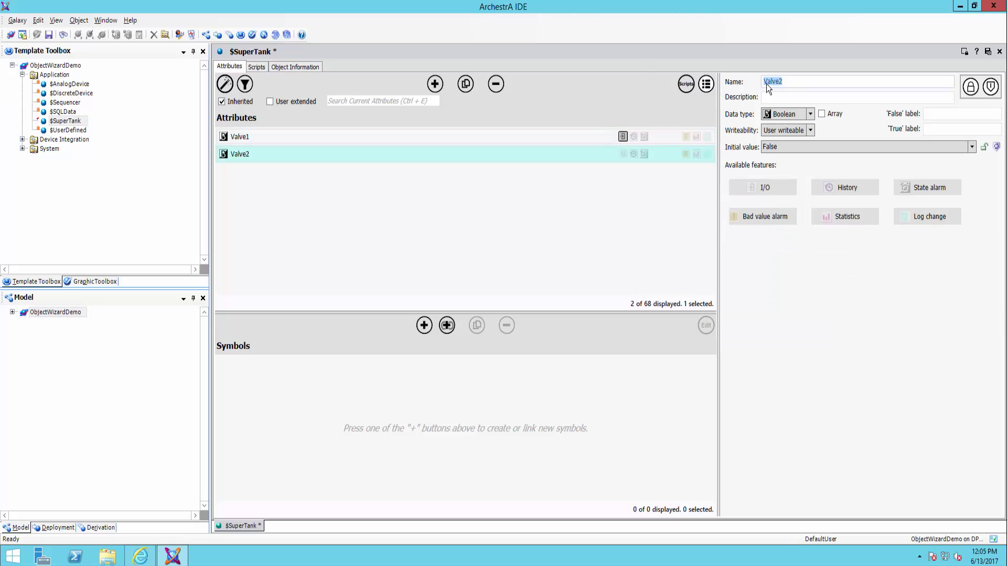
pyautogui.click(763, 189)
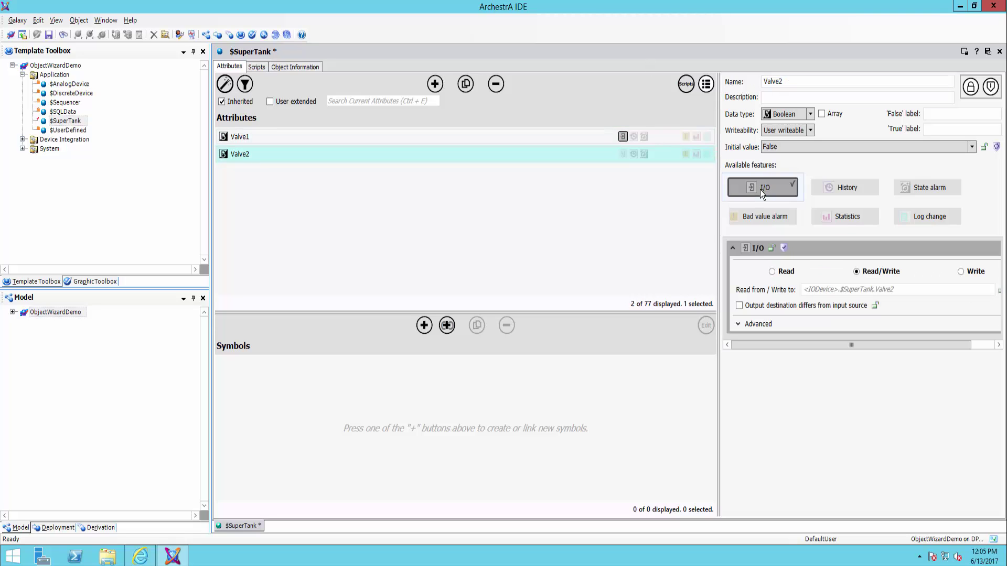
# Add an Agitator attribute with I/O enabled.
pyautogui.click(435, 84)
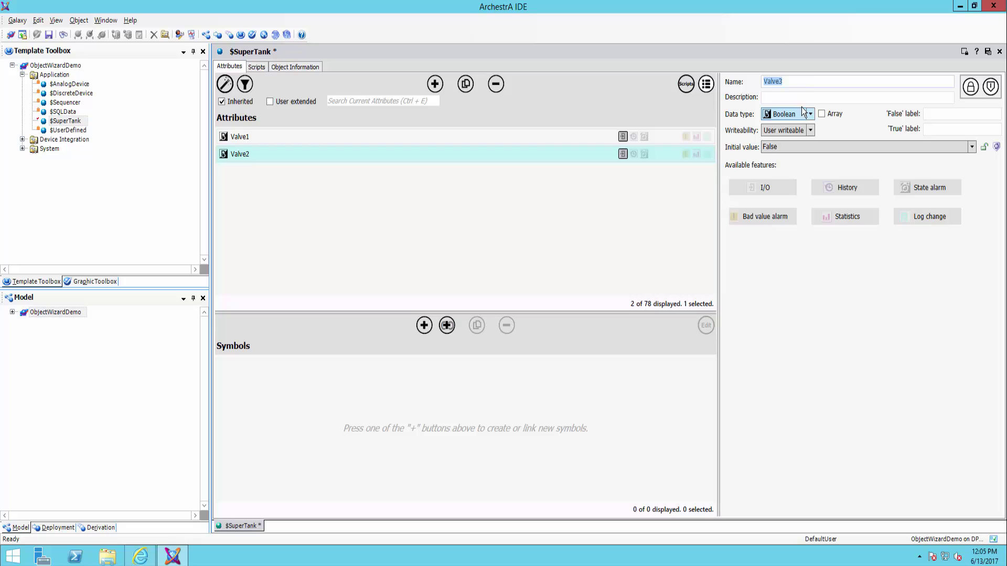
pyautogui.write('Agitator')
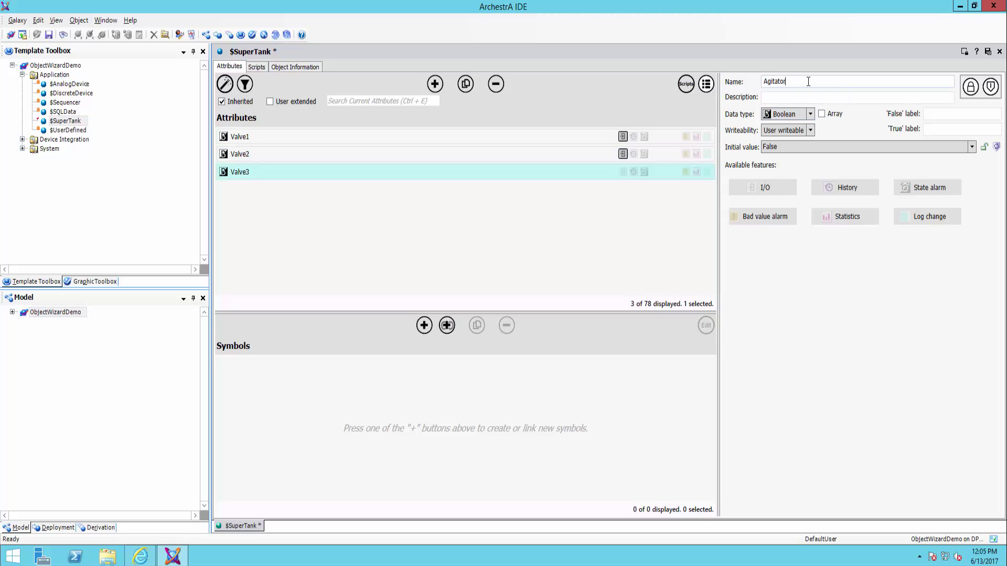
pyautogui.press('Return')
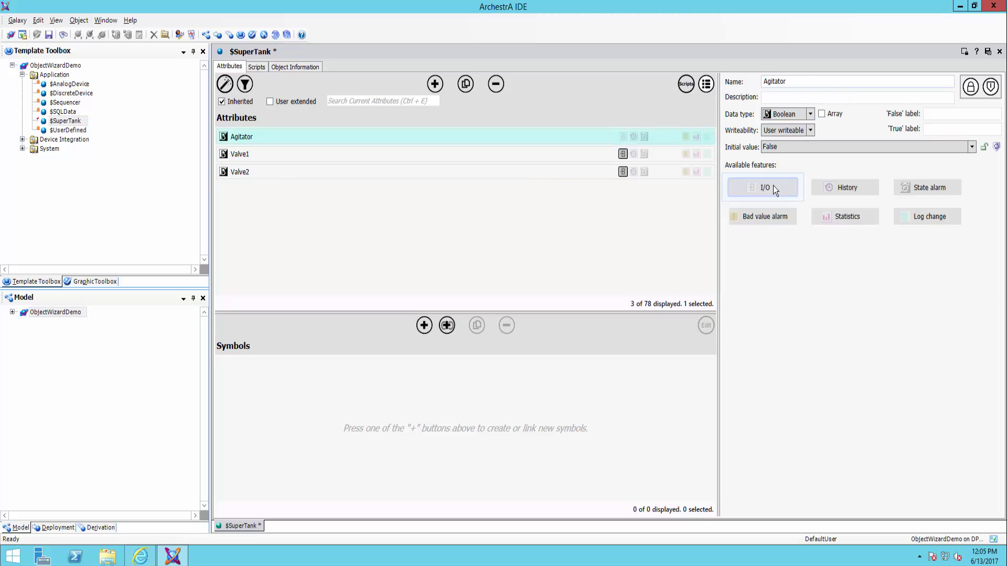
pyautogui.click(773, 186)
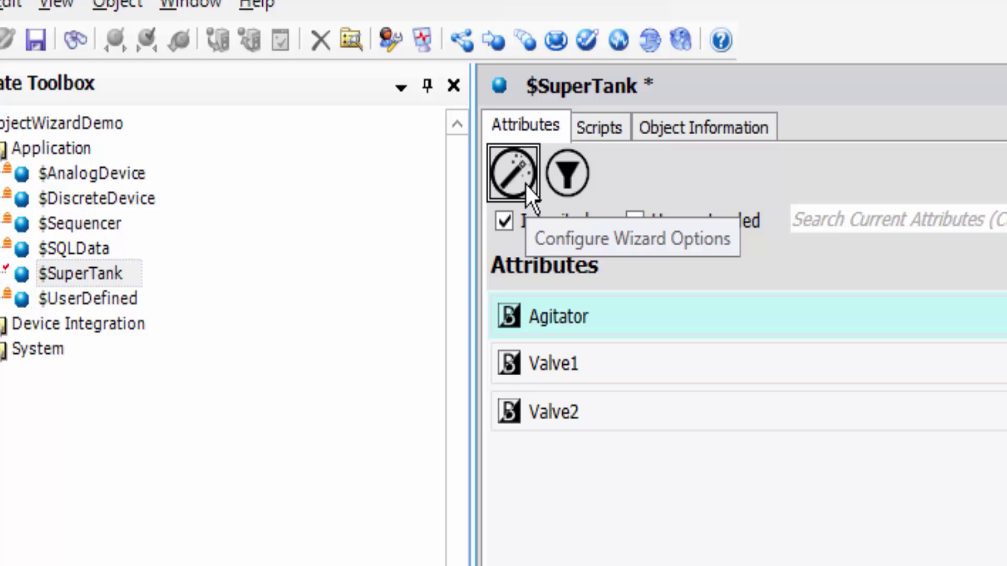
# Open the Object Wizard choices and options setup for $SuperTank.
pyautogui.click(525, 183)
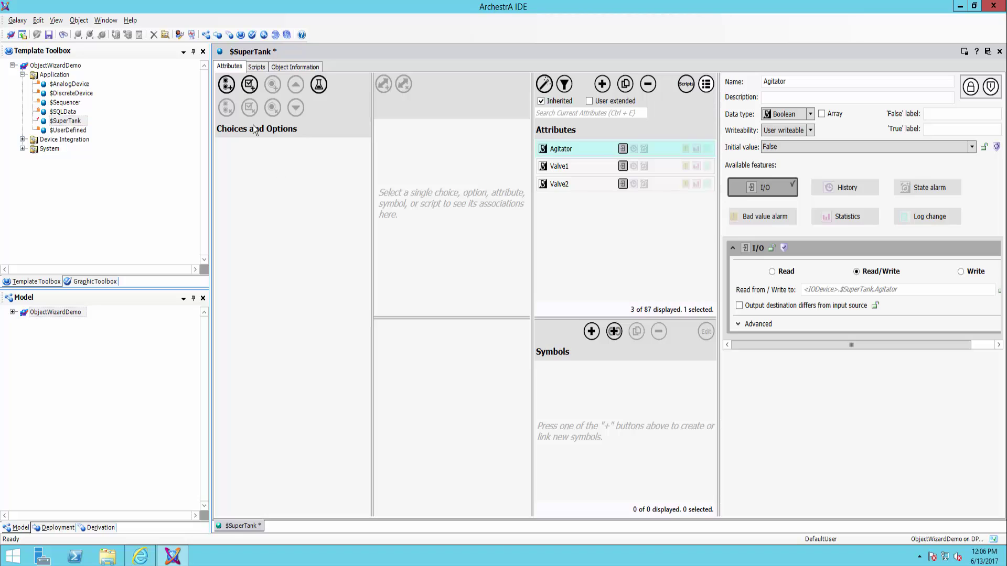
# Add a choice group and rename its prompt to NumberOfValves.
pyautogui.click(228, 87)
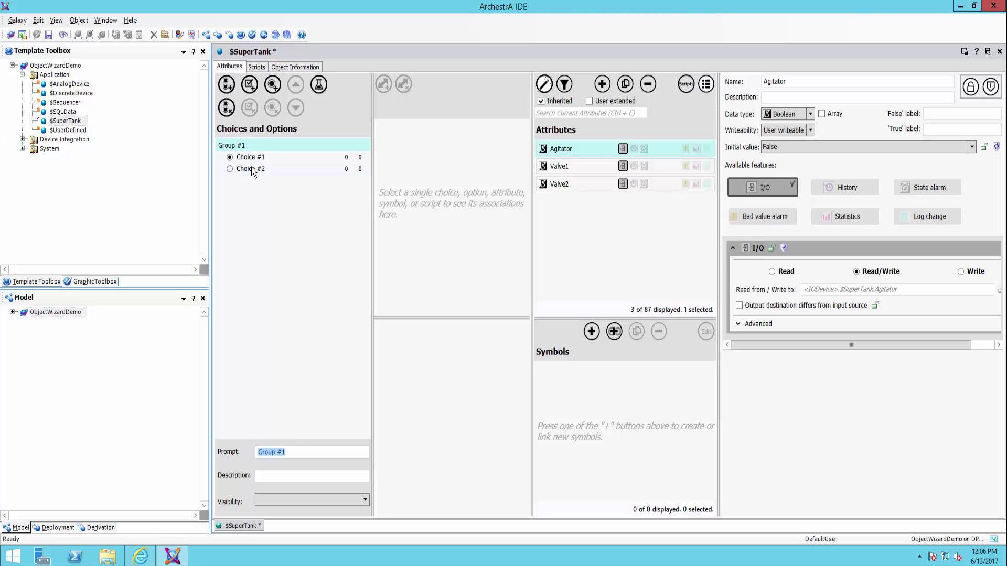
pyautogui.click(296, 453)
pyautogui.press('BackSpace')
pyautogui.press('BackSpace')
pyautogui.press('BackSpace')
pyautogui.press('BackSpace')
pyautogui.press('BackSpace')
pyautogui.press('BackSpace')
pyautogui.press('BackSpace')
pyautogui.press('BackSpace')
pyautogui.write('NumberOfValves')
pyautogui.press('Return')
# Name the choices 1Valve and 2Valves, and add a third choice NoValves.
pyautogui.click(264, 162)
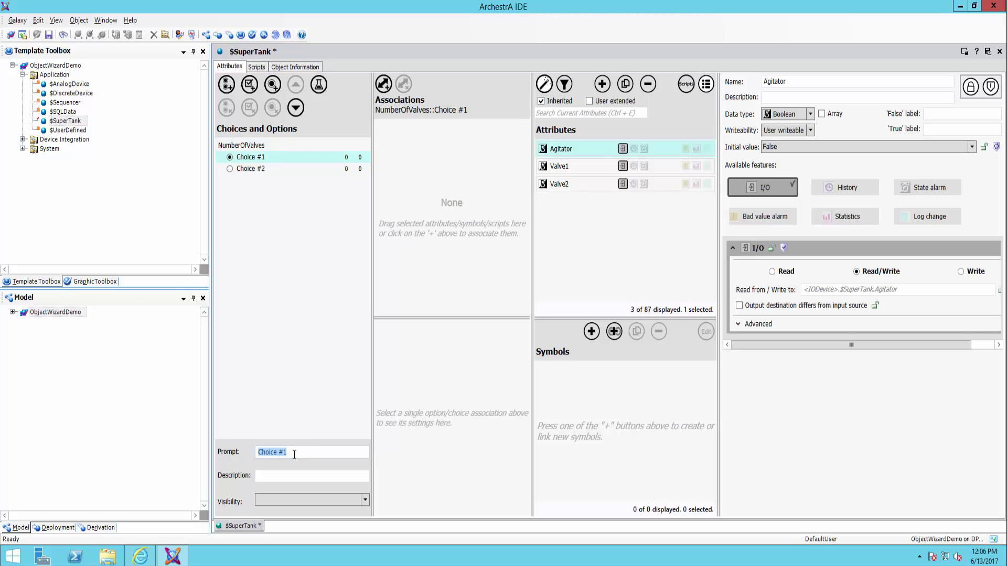
pyautogui.write('Valve')
pyautogui.press('Home')
pyautogui.write('1')
pyautogui.click(269, 168)
pyautogui.write('2Valves')
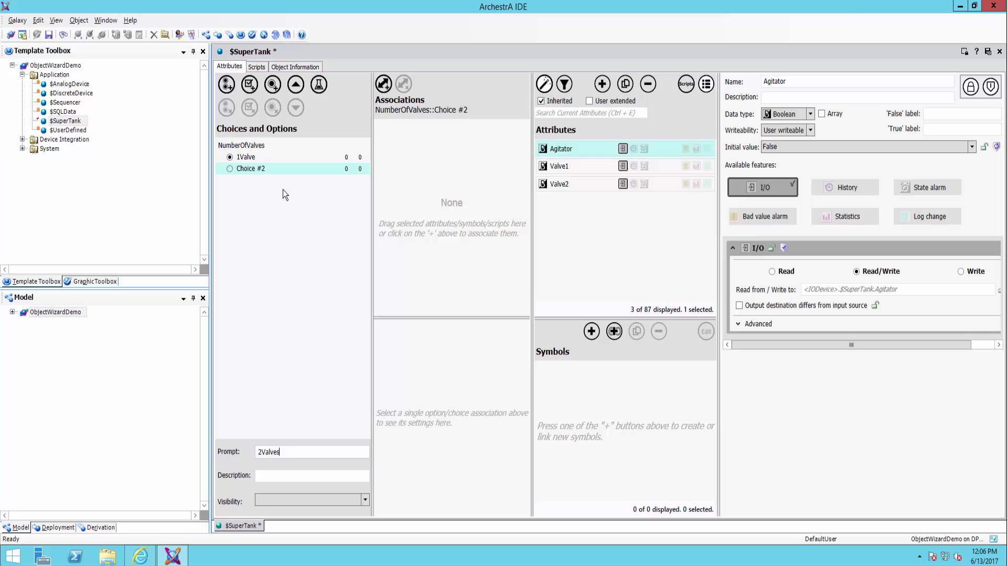
pyautogui.click(272, 84)
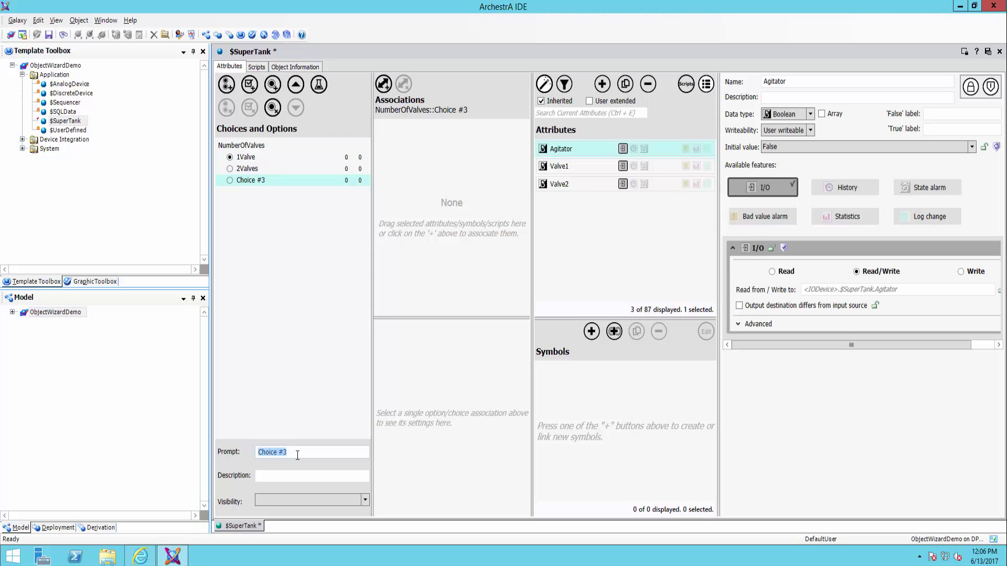
pyautogui.write('NoValves')
pyautogui.click(256, 158)
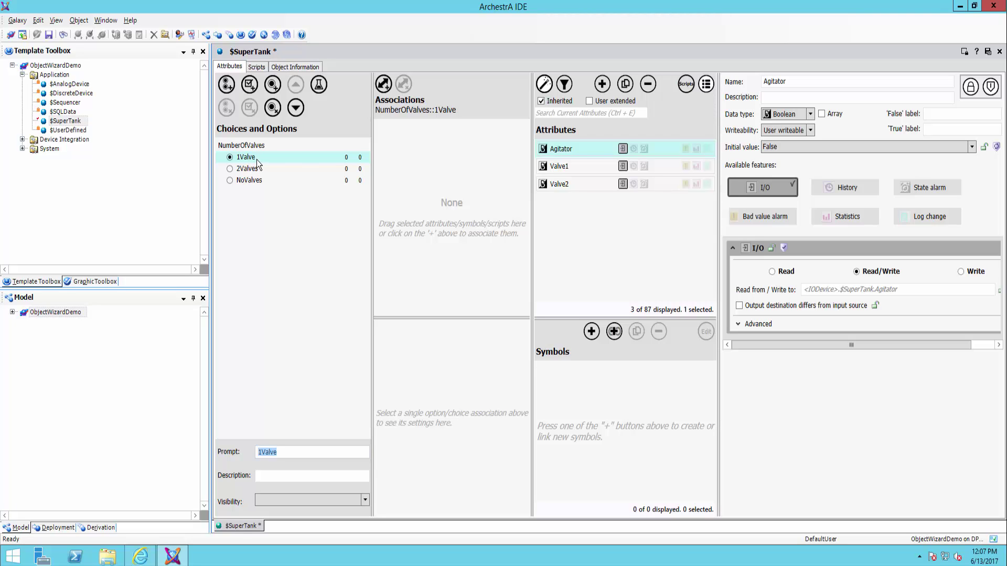
# Associate Valve1 with 1Valve, and both Valve1 and Valve2 with 2Valves.
pyautogui.moveTo(568, 167); pyautogui.dragTo(455, 147)
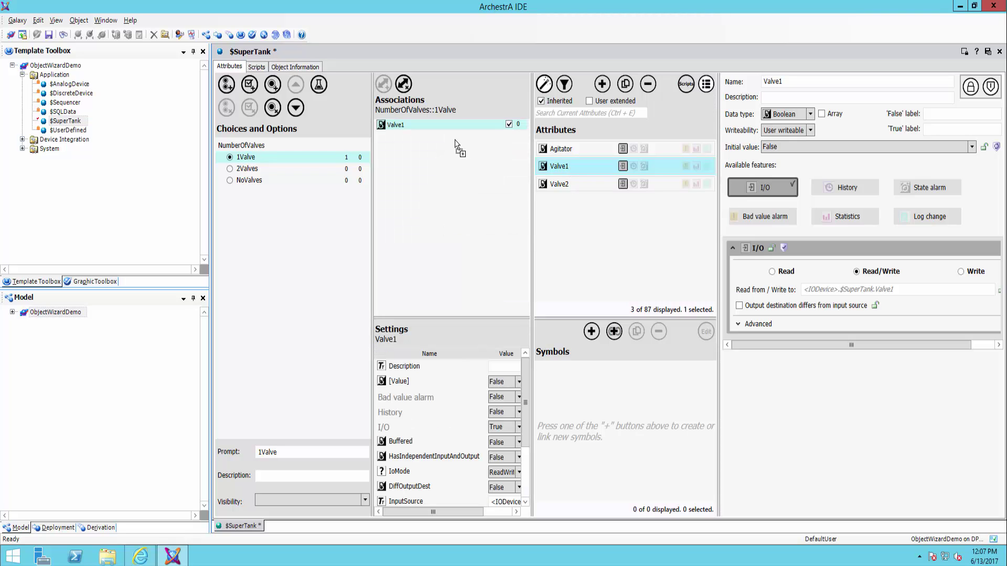
pyautogui.click(247, 171)
pyautogui.moveTo(581, 168); pyautogui.dragTo(494, 151)
pyautogui.moveTo(555, 185); pyautogui.dragTo(462, 162)
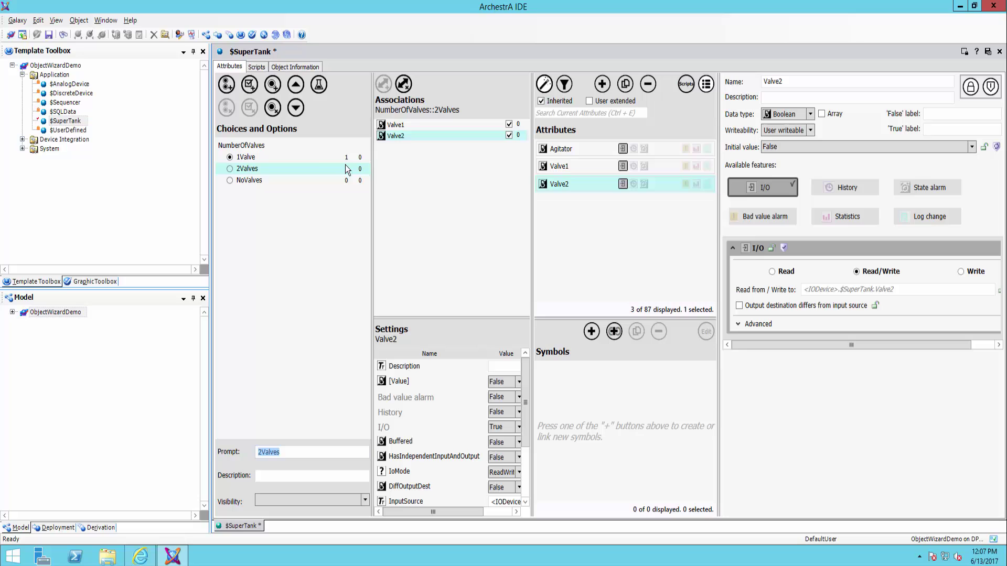
# Review each choice's associations, confirming NoValves has none.
pyautogui.click(291, 180)
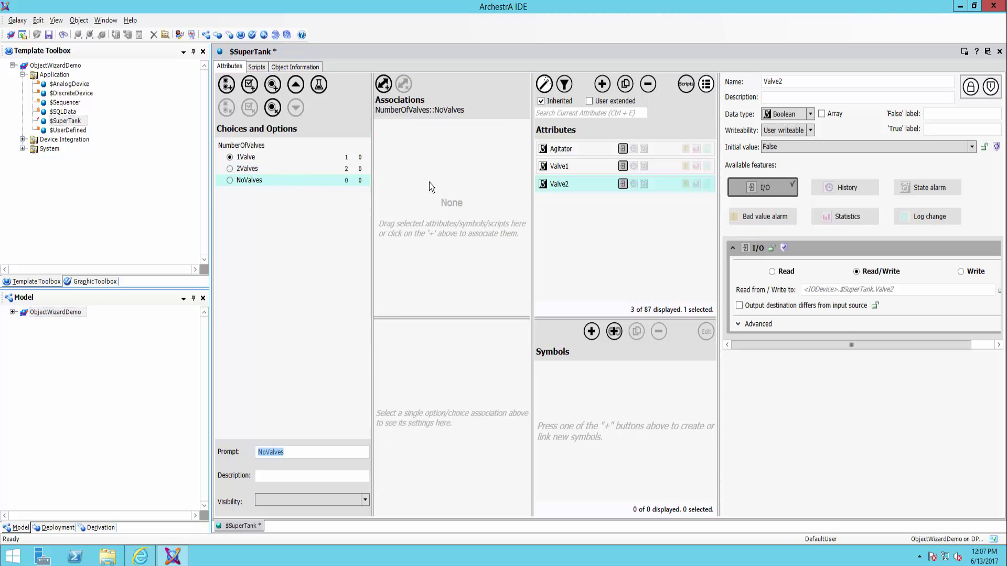
pyautogui.click(316, 158)
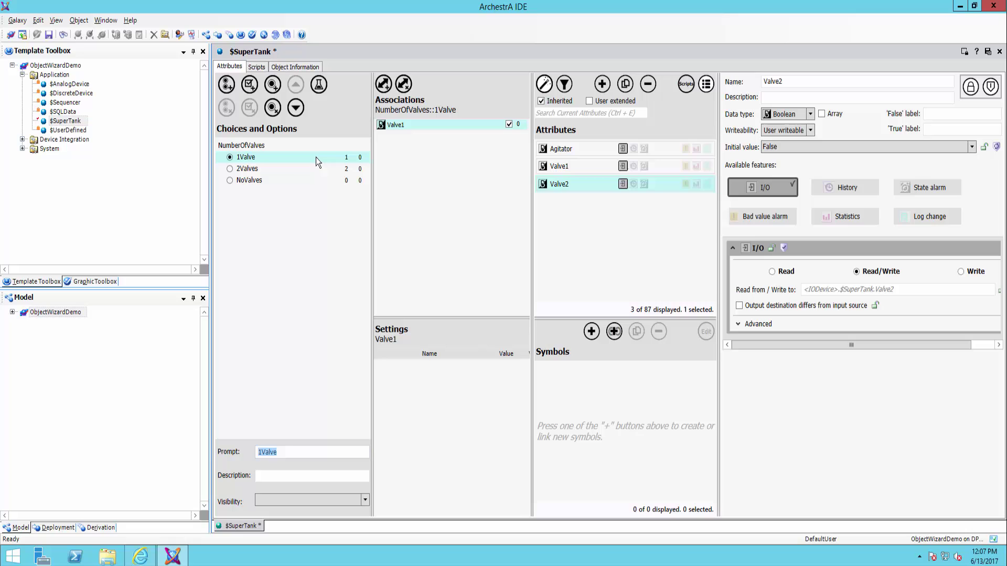
pyautogui.click(354, 169)
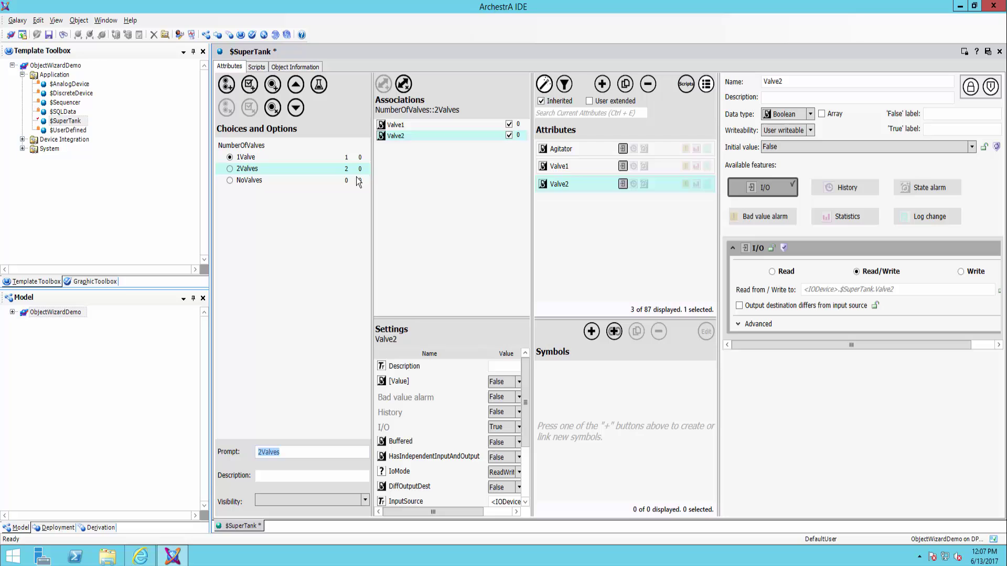
pyautogui.click(358, 181)
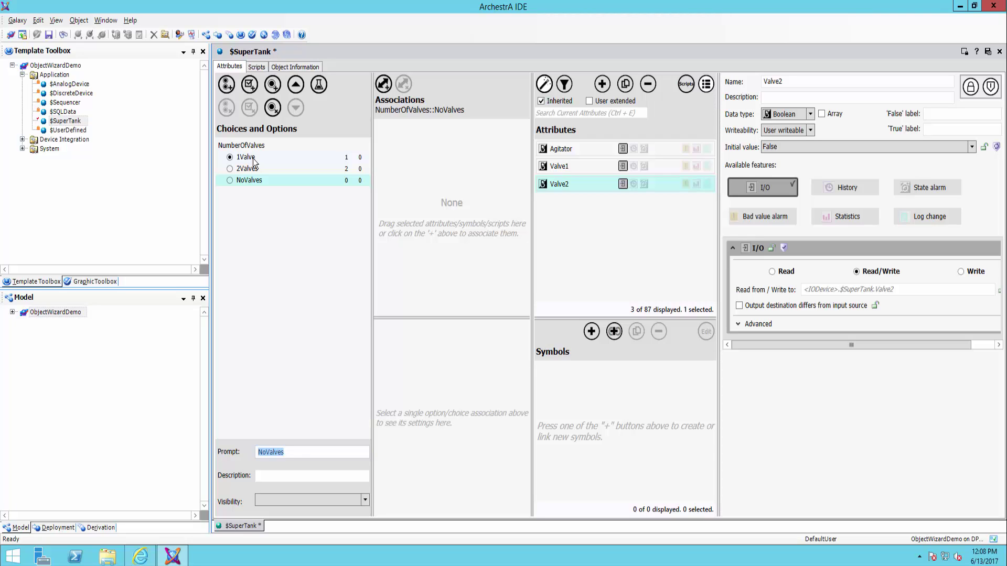
# Add an option HasAgitator, check it on, and associate the Agitator attribute with it.
pyautogui.click(250, 85)
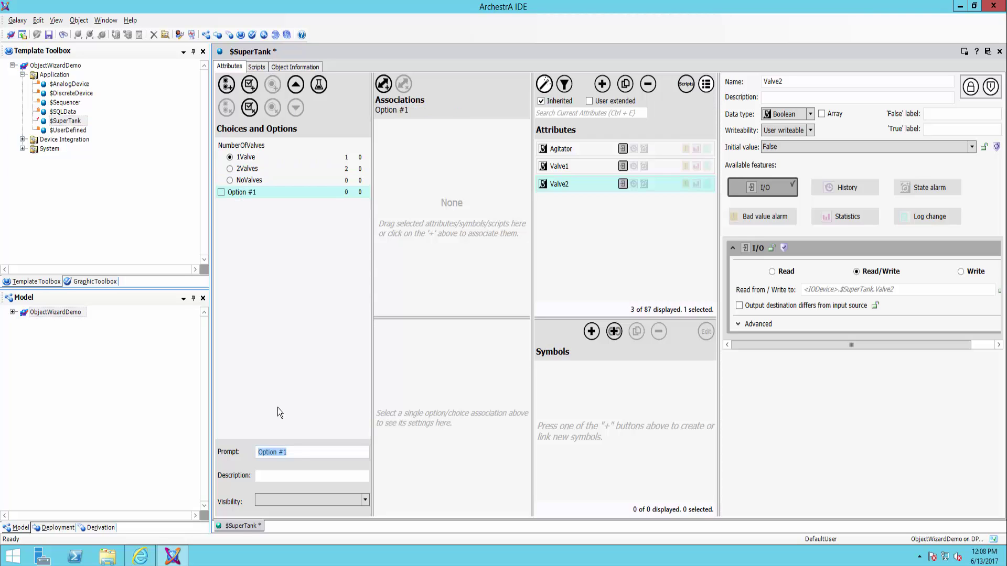
pyautogui.write('HasAgitator')
pyautogui.click(221, 192)
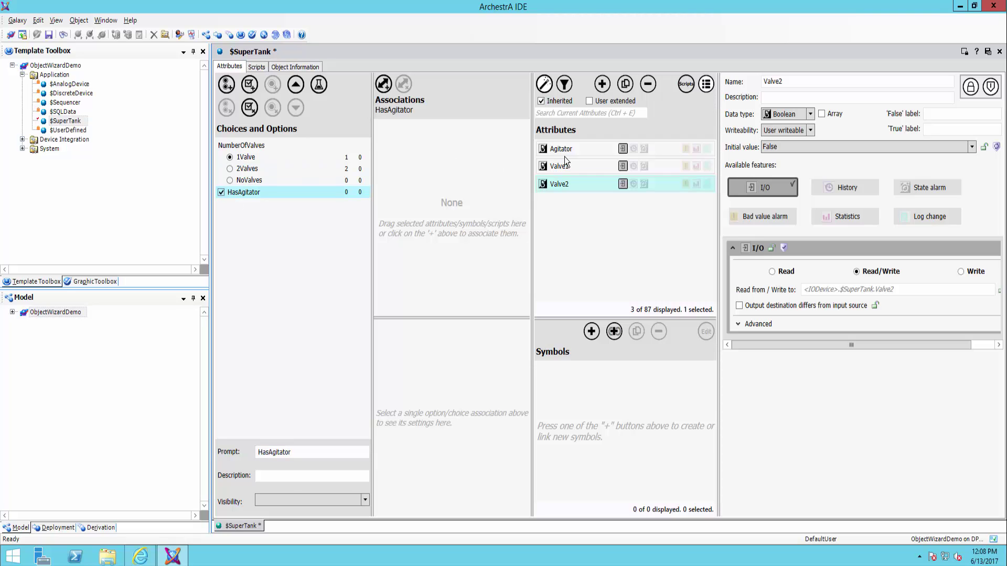
pyautogui.moveTo(567, 153); pyautogui.dragTo(481, 152)
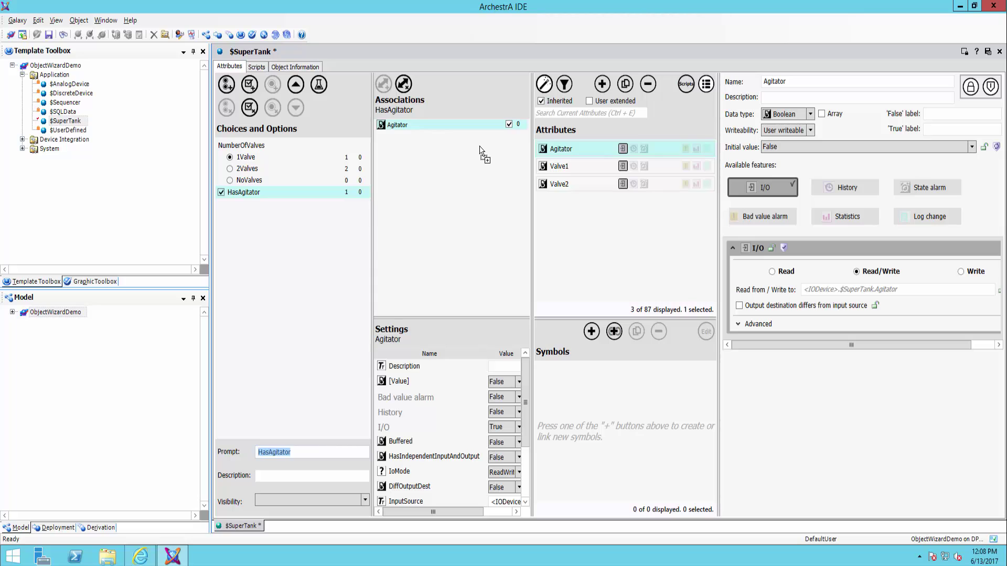
pyautogui.click(221, 192)
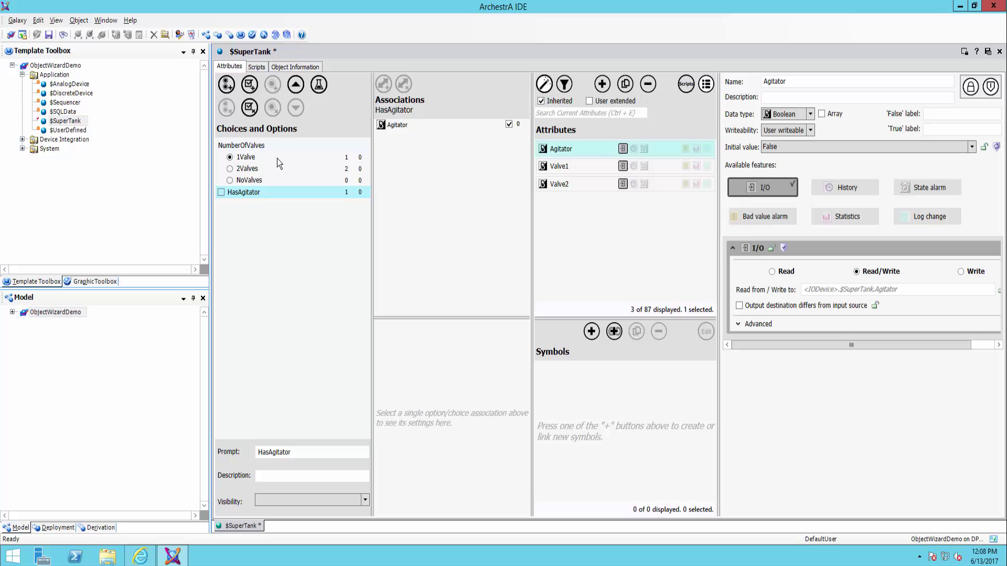
pyautogui.click(221, 193)
# Check the 1Valve and 2Valves associations, then show the Scripts section below Symbols.
pyautogui.click(360, 159)
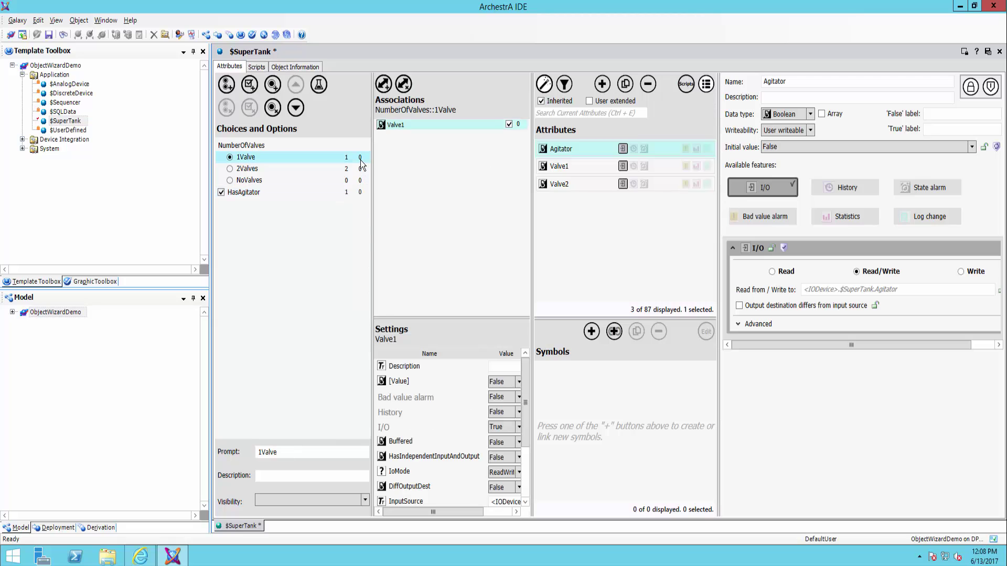
pyautogui.click(360, 172)
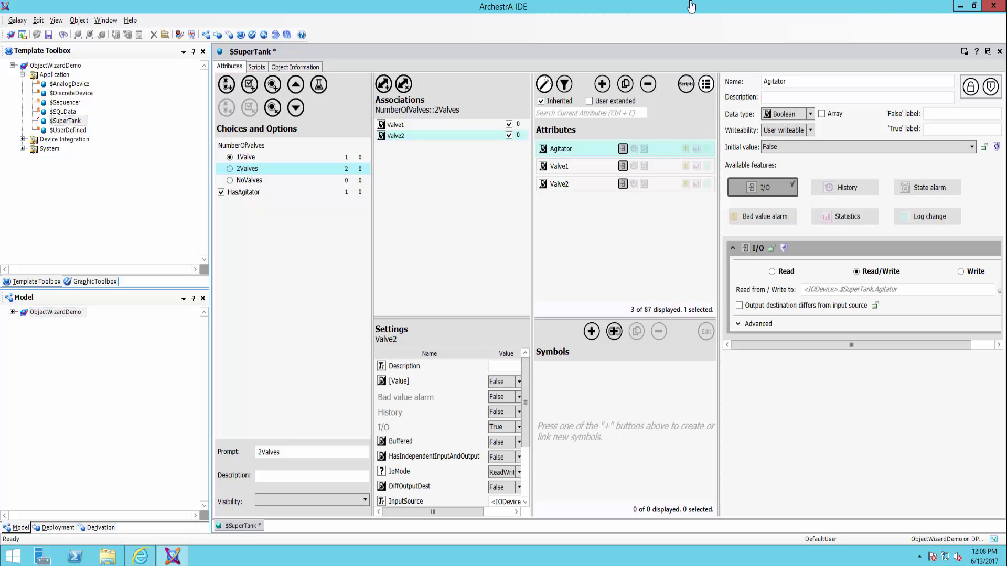
pyautogui.click(685, 85)
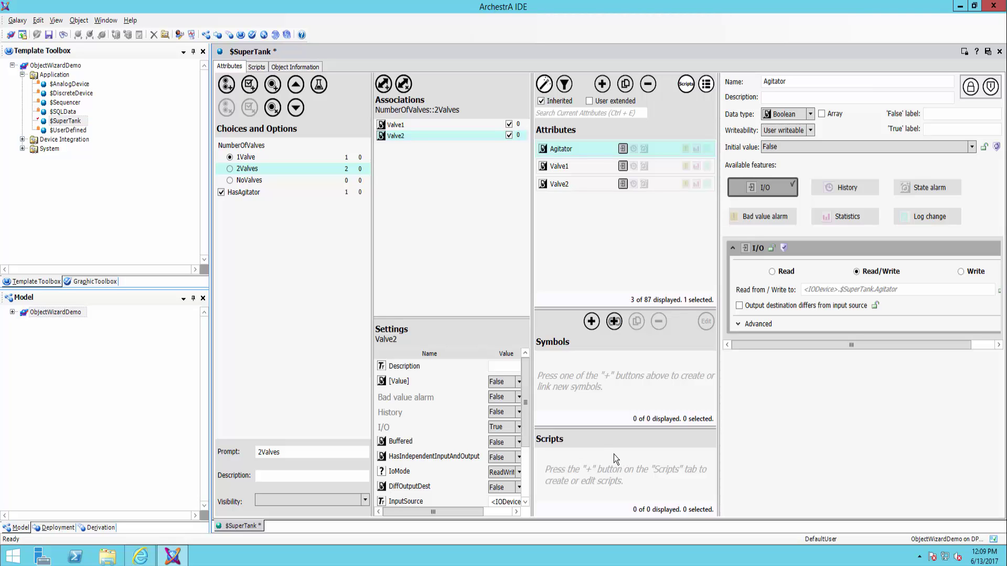
# Select the HasAgitator option to confirm Agitator is its only associated attribute.
pyautogui.click(267, 194)
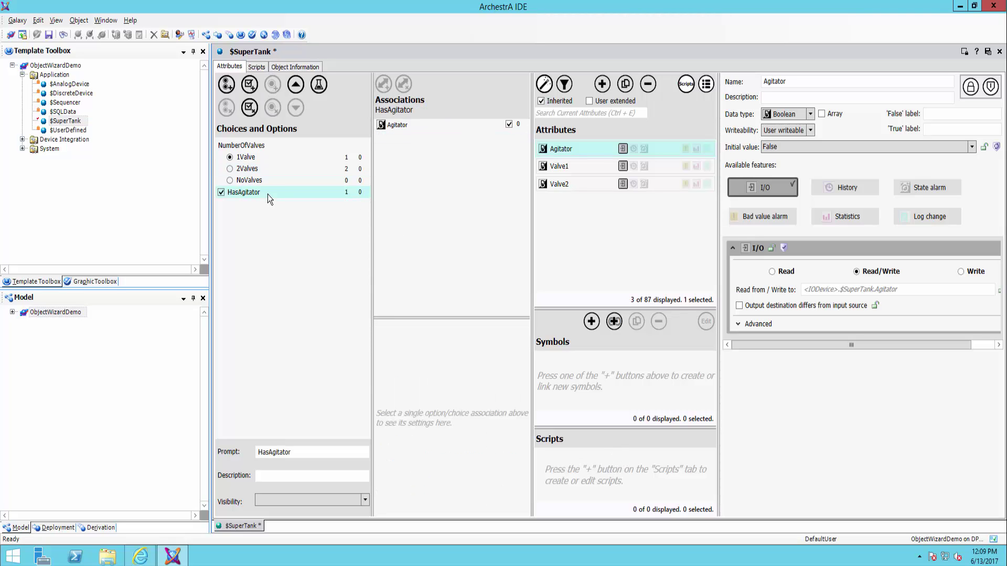